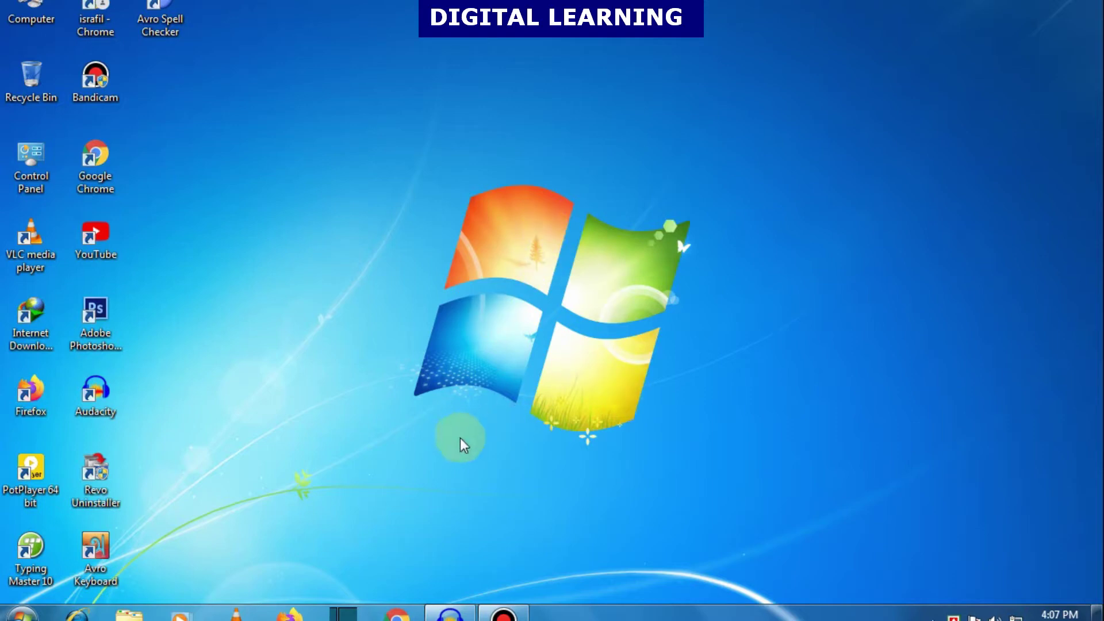
Open Google Docs from the Google apps in Chrome and create a blank document.
{"action": "left_click", "coordinate": [396, 613]}
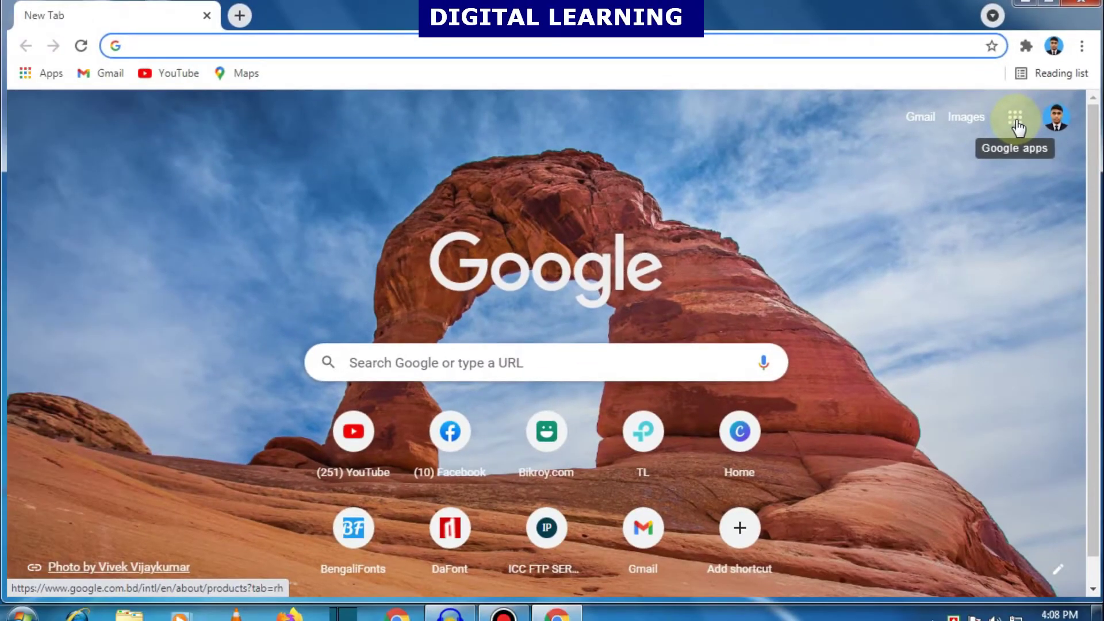
{"action": "left_click", "coordinate": [1017, 127]}
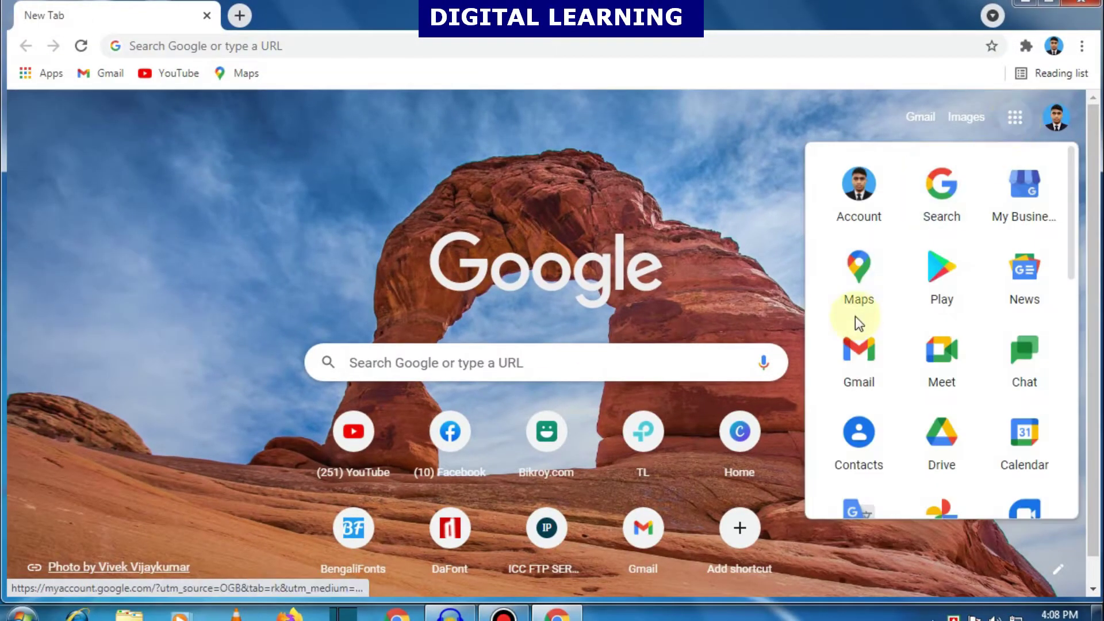
{"action": "scroll", "coordinate": [894, 343], "scroll_direction": "down", "scroll_amount": 6}
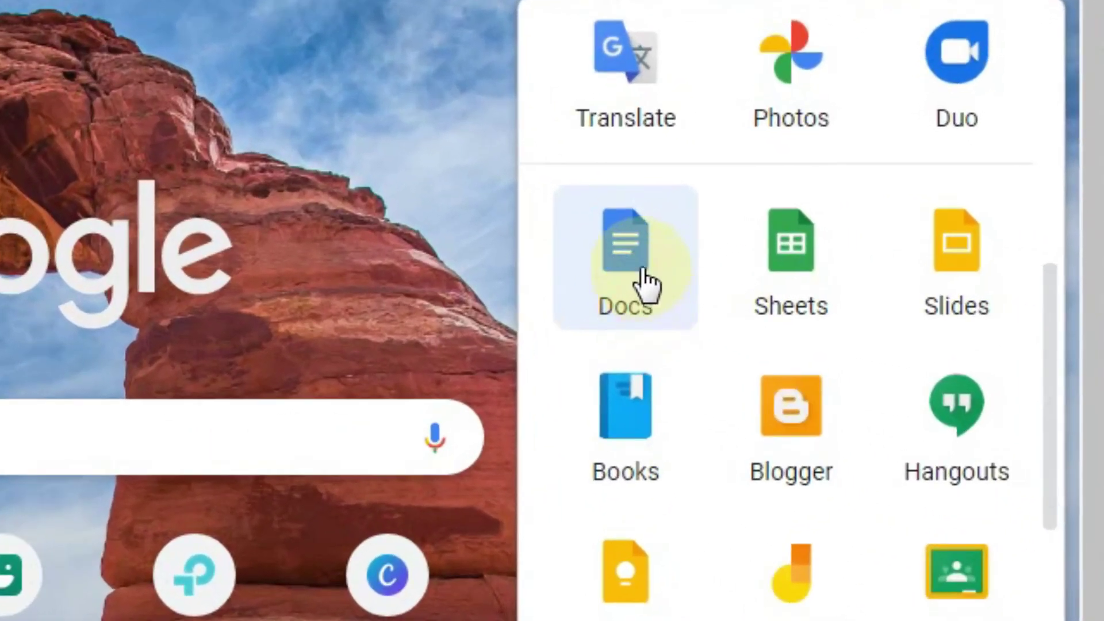
{"action": "left_click", "coordinate": [628, 250]}
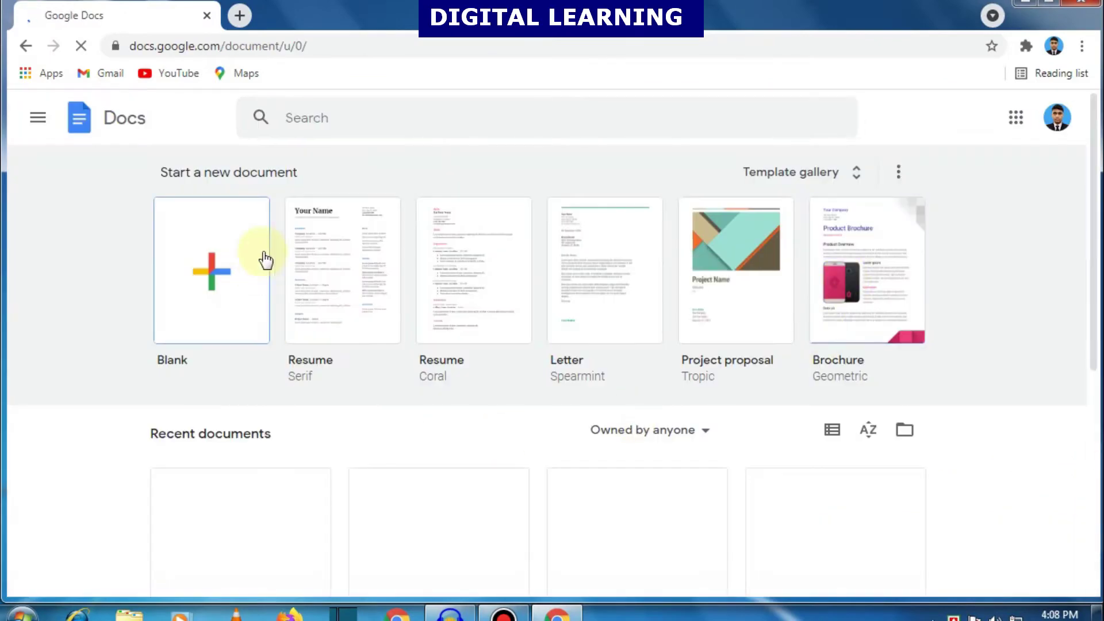
{"action": "left_click", "coordinate": [212, 279]}
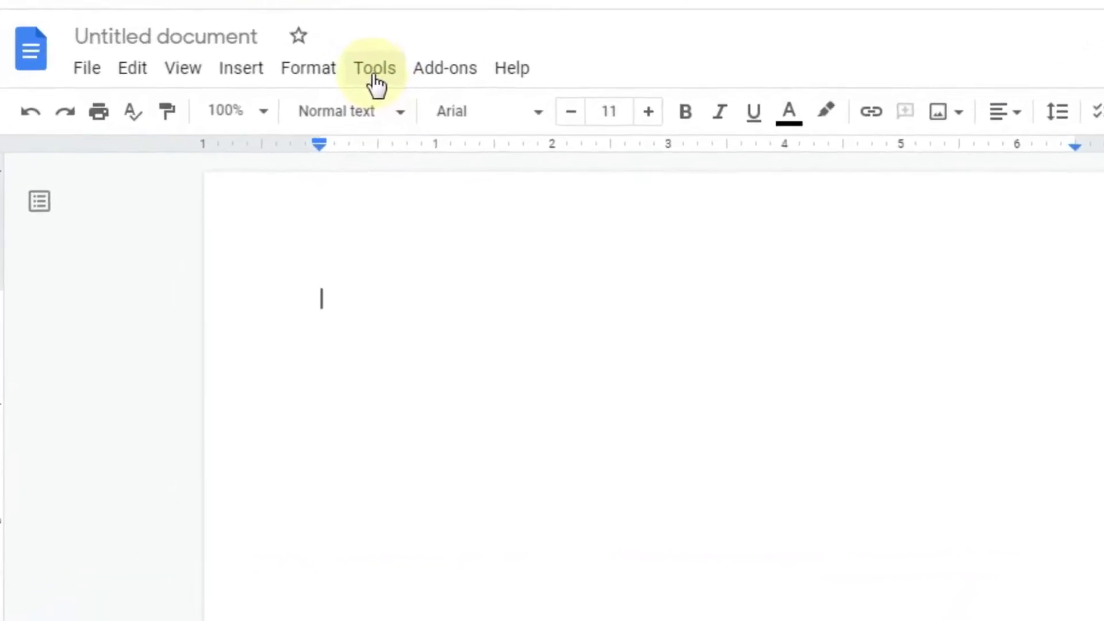
Turn on voice typing for the document and set its spoken language to বাংলা (বাংলাদেশ).
{"action": "left_click", "coordinate": [394, 53]}
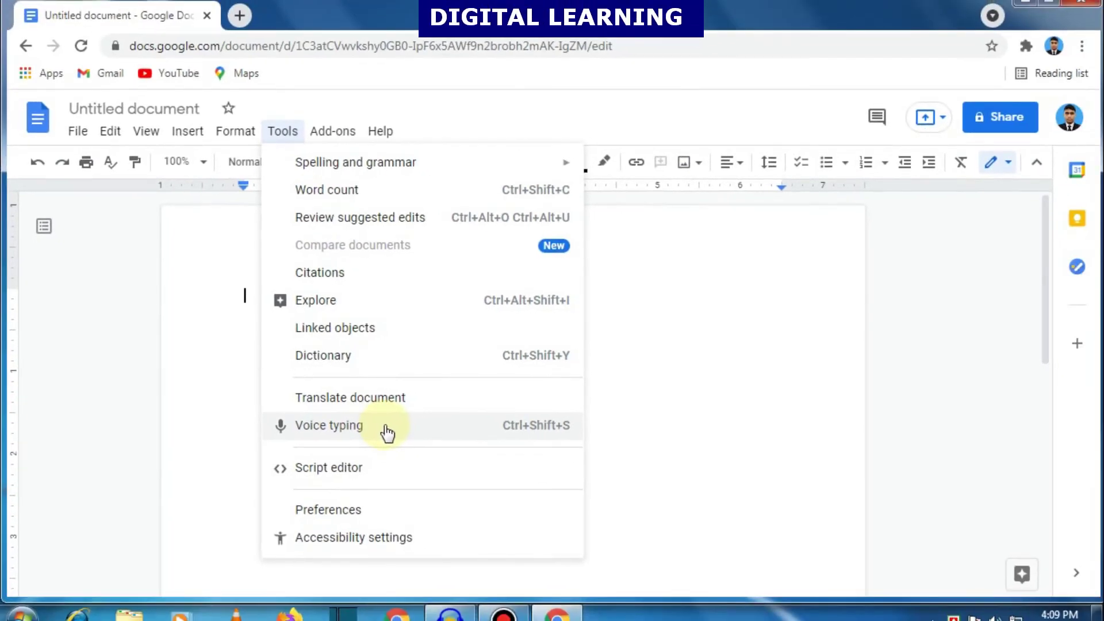
{"action": "left_click", "coordinate": [386, 429]}
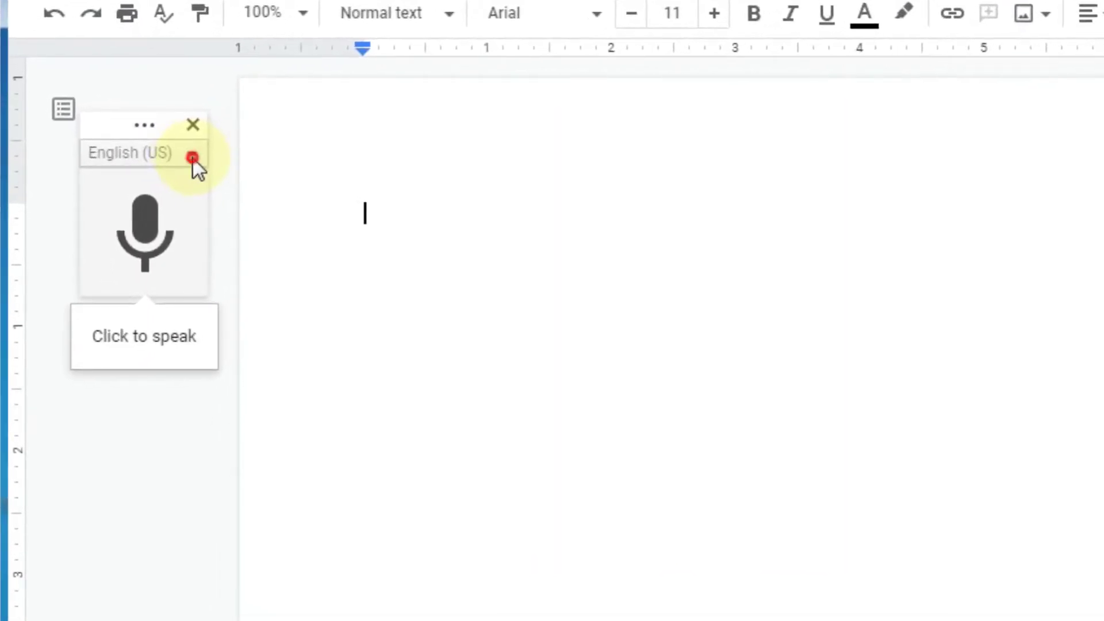
{"action": "left_click", "coordinate": [192, 155]}
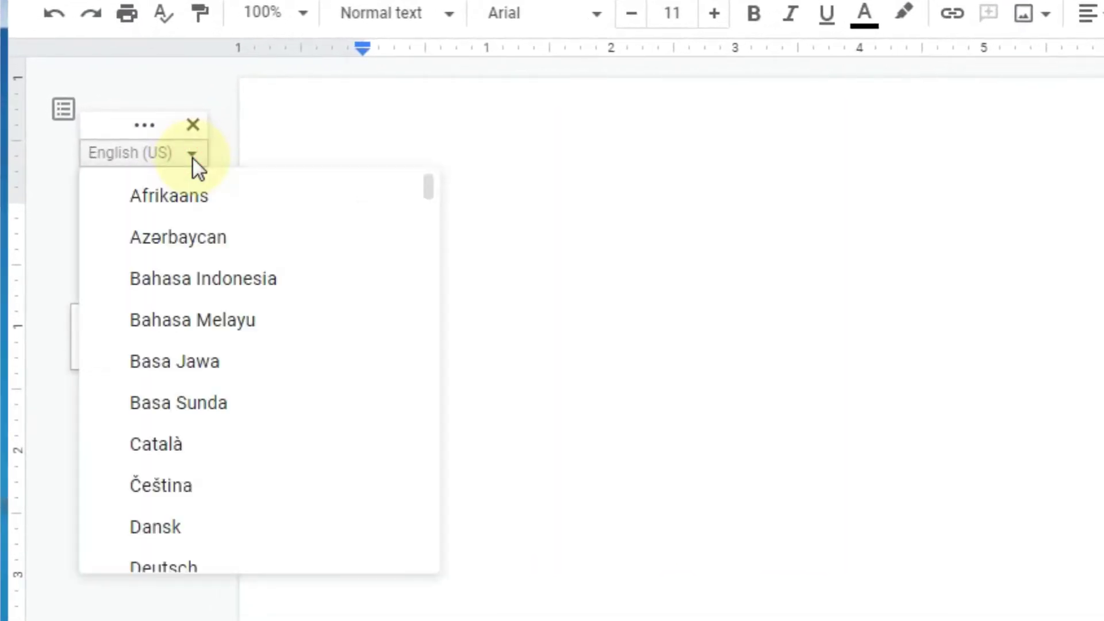
{"action": "scroll", "coordinate": [296, 328], "scroll_direction": "down", "scroll_amount": 5}
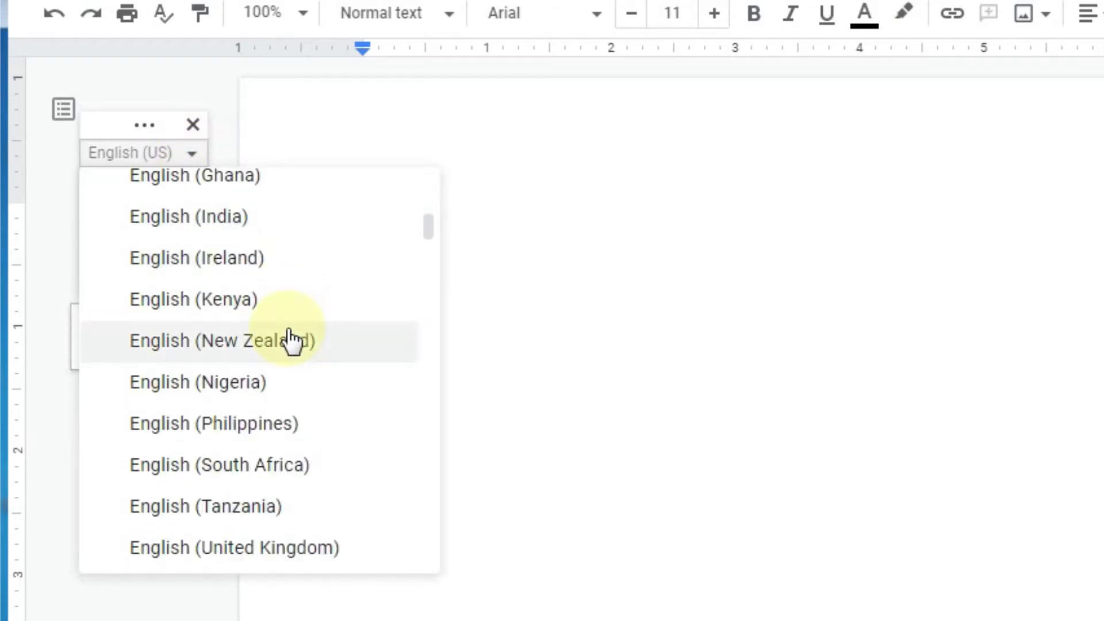
{"action": "scroll", "coordinate": [290, 331], "scroll_direction": "up", "scroll_amount": 3}
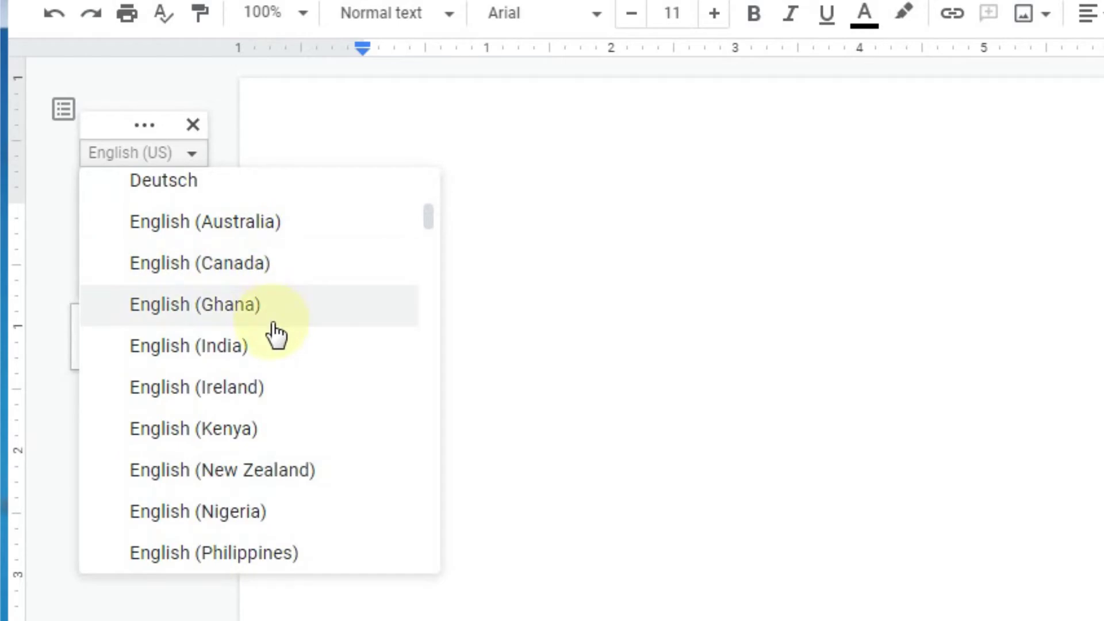
{"action": "scroll", "coordinate": [276, 333], "scroll_direction": "down", "scroll_amount": 6}
{"action": "scroll", "coordinate": [276, 332], "scroll_direction": "down", "scroll_amount": 5}
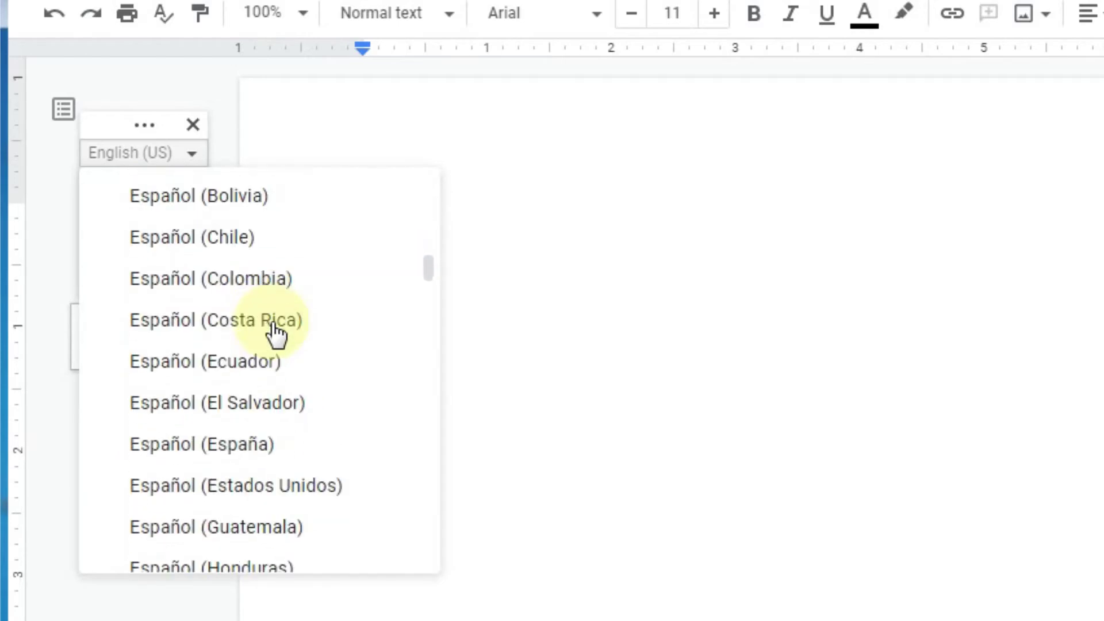
{"action": "scroll", "coordinate": [276, 333], "scroll_direction": "up", "scroll_amount": 5}
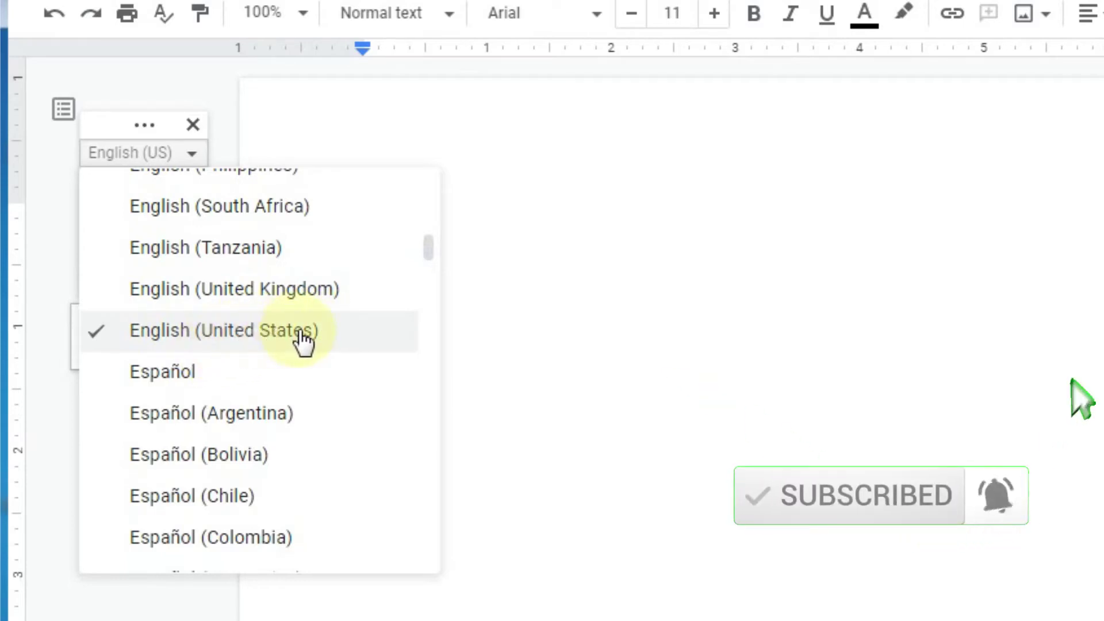
{"action": "scroll", "coordinate": [331, 348], "scroll_direction": "down", "scroll_amount": 15}
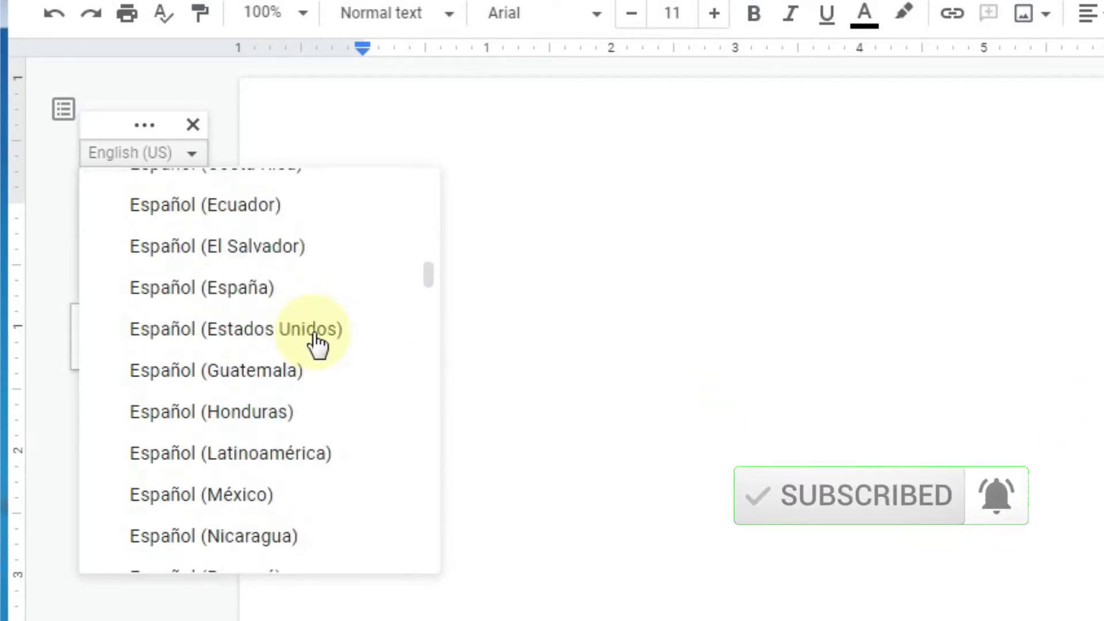
{"action": "scroll", "coordinate": [312, 352], "scroll_direction": "down", "scroll_amount": 15}
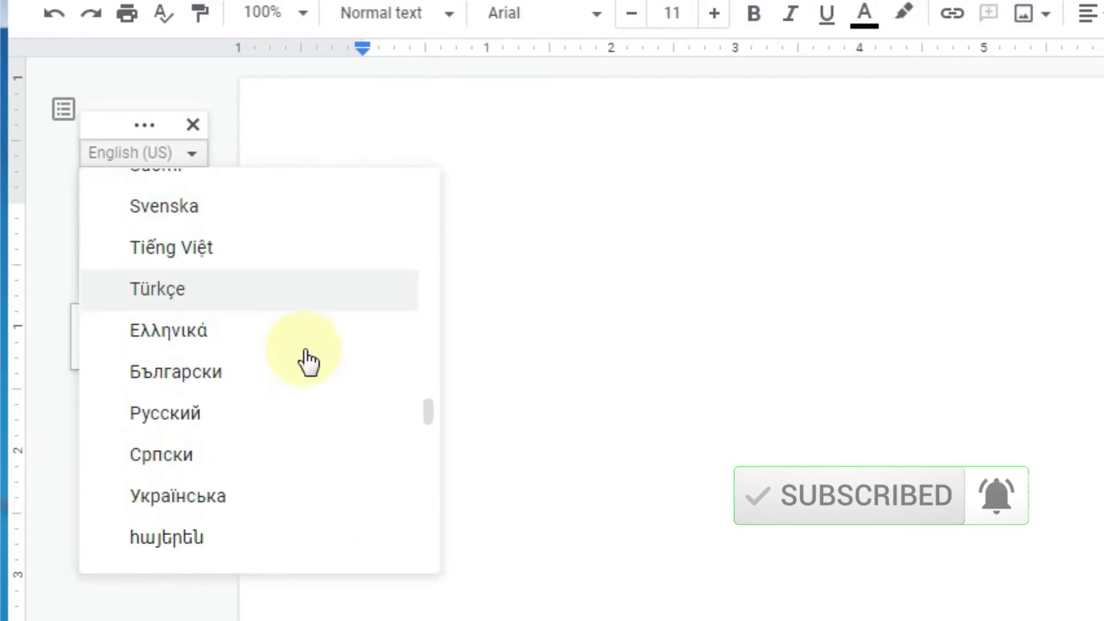
{"action": "scroll", "coordinate": [294, 322], "scroll_direction": "down", "scroll_amount": 2}
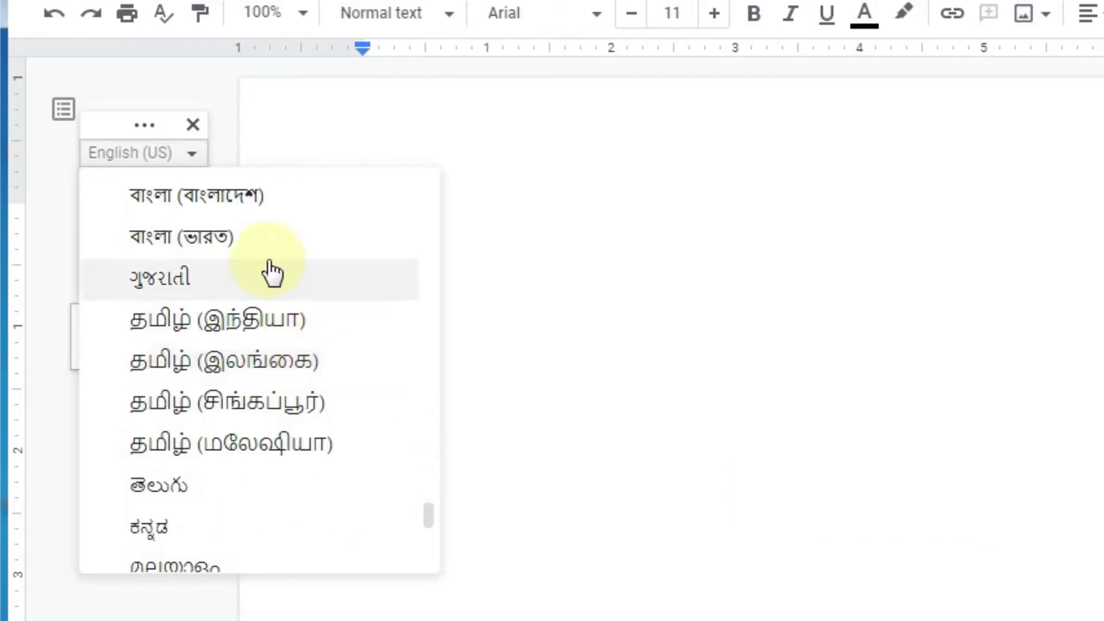
{"action": "scroll", "coordinate": [262, 253], "scroll_direction": "up", "scroll_amount": 3}
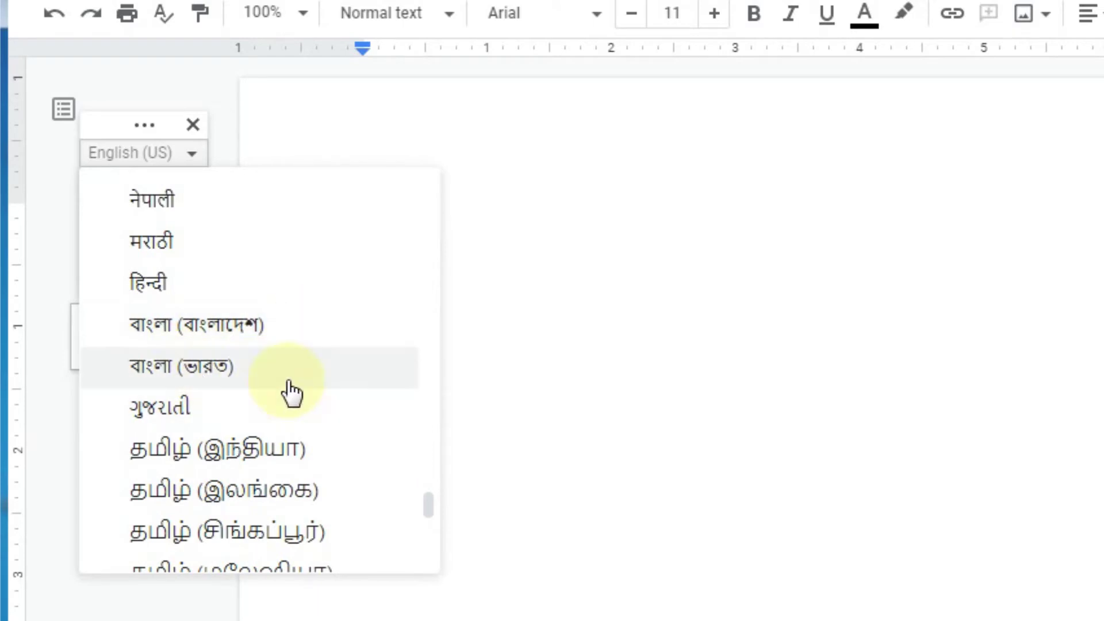
{"action": "left_click", "coordinate": [294, 338]}
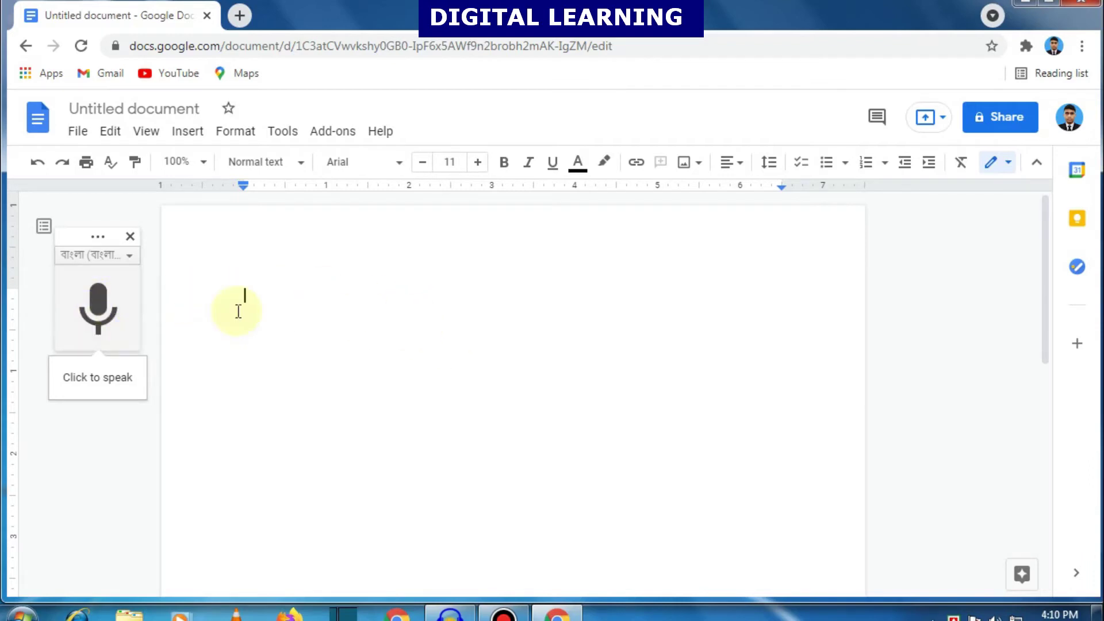
Dictate a Bangla paragraph starting with "হ্যালো বন্ধুরা" into the document using voice typing, and stop the recording.
{"action": "left_click", "coordinate": [98, 304]}
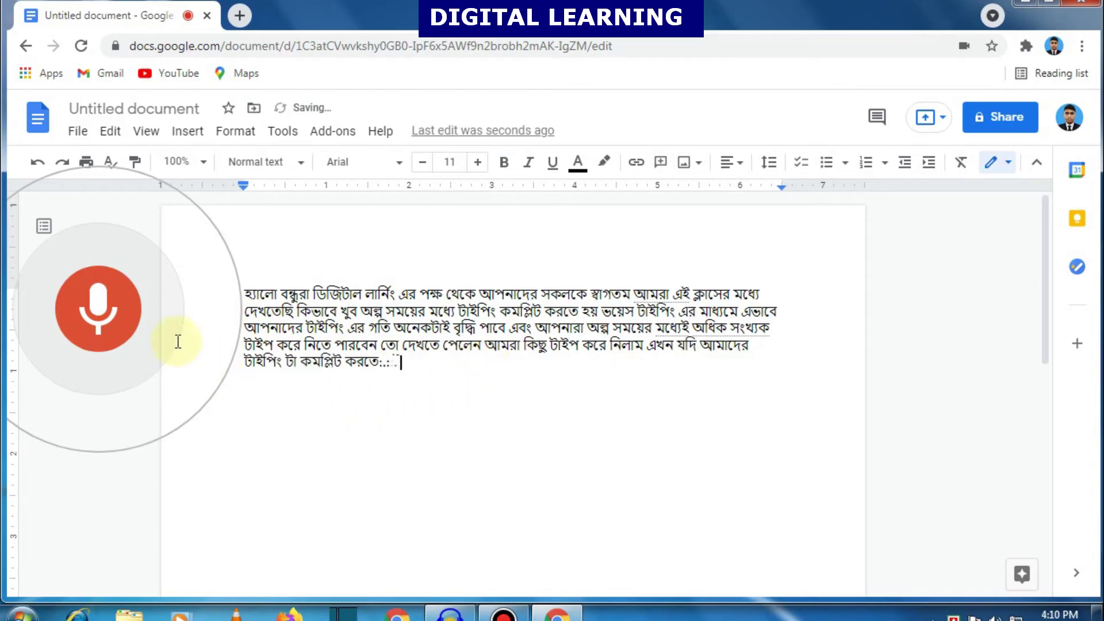
{"action": "left_click", "coordinate": [101, 312]}
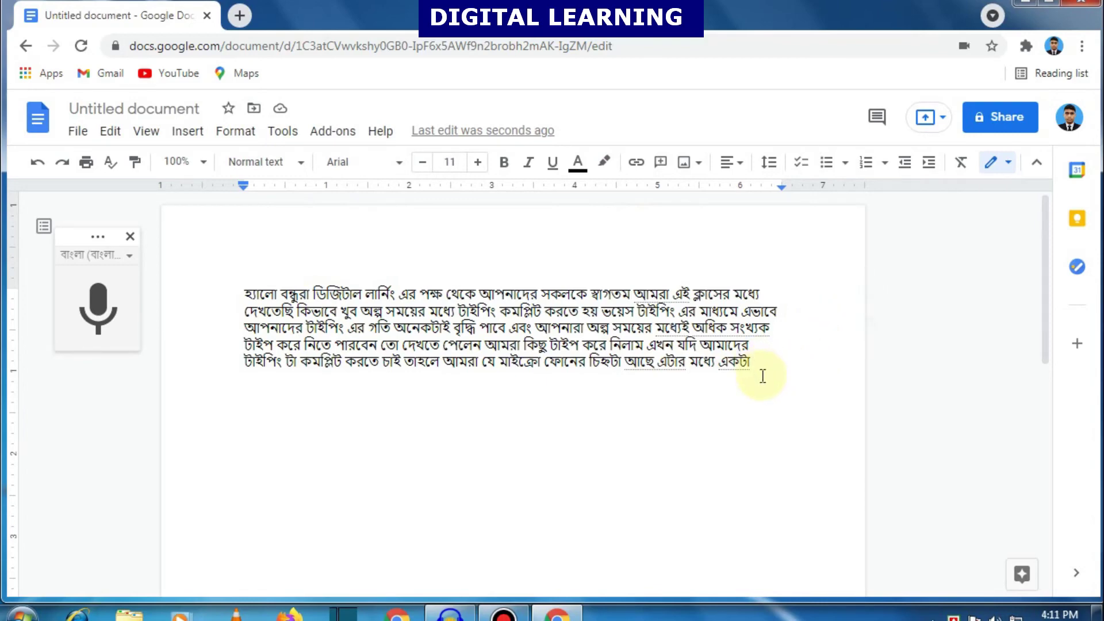
Set the font size of the entire dictated text to 13.
{"action": "key", "text": "ctrl+a"}
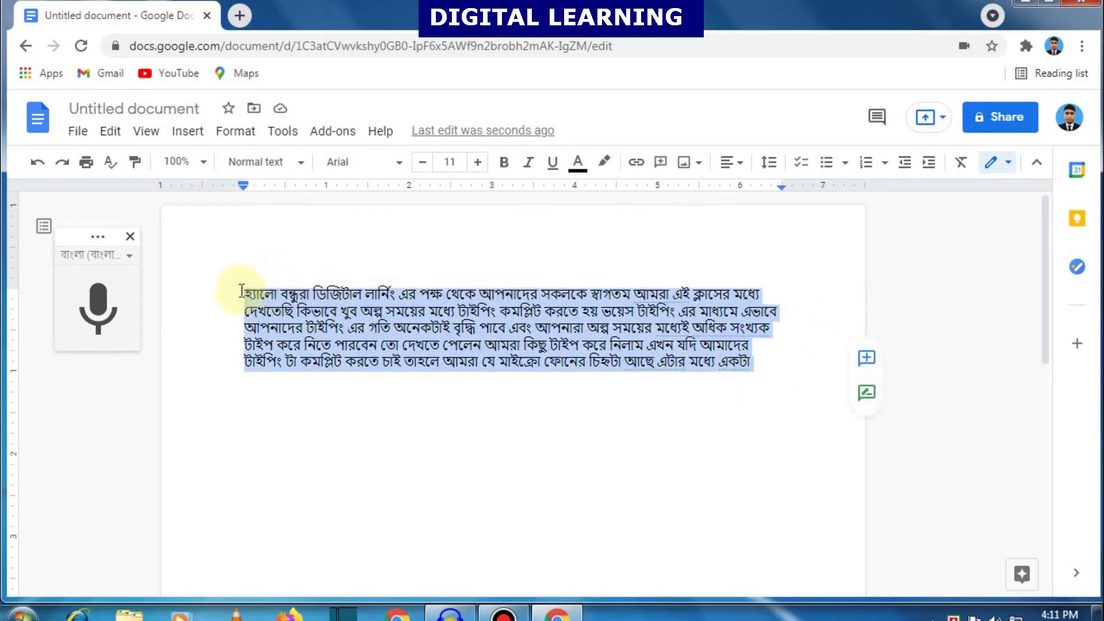
{"action": "left_click", "coordinate": [478, 162]}
{"action": "left_click", "coordinate": [477, 162]}
{"action": "left_click", "coordinate": [477, 162]}
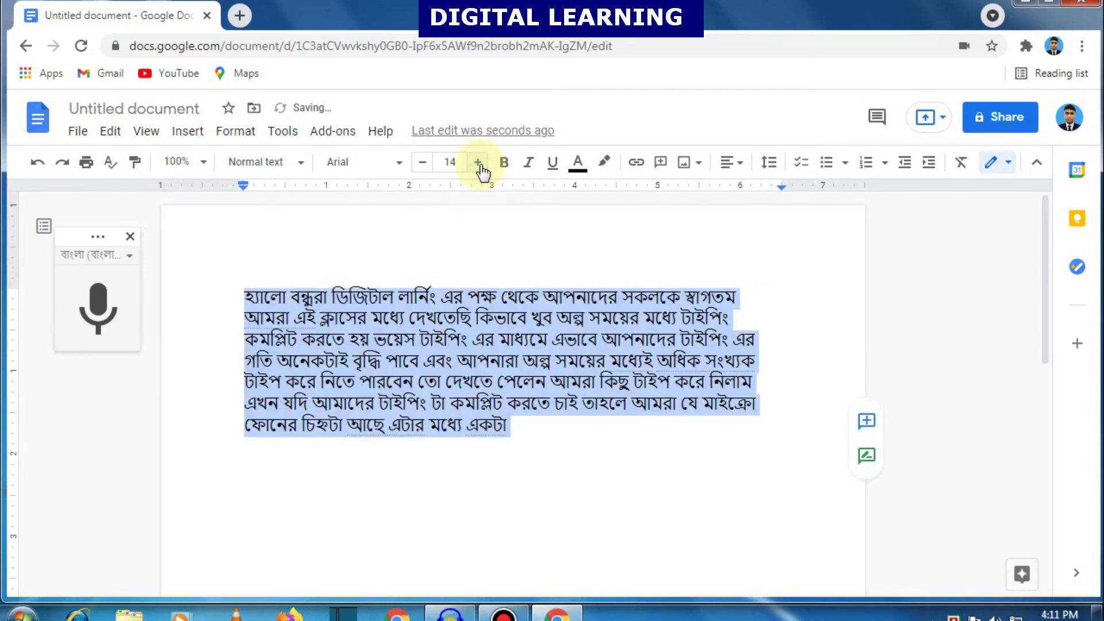
{"action": "left_click", "coordinate": [423, 162]}
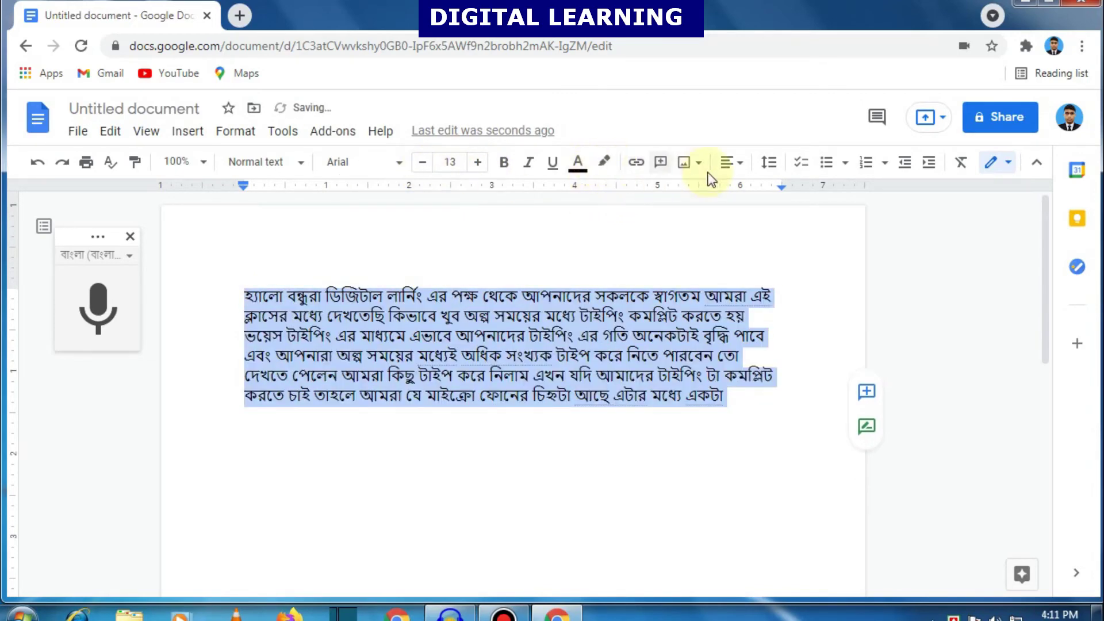
Justify the dictated paragraph and place the text cursor at its end.
{"action": "left_click", "coordinate": [729, 166]}
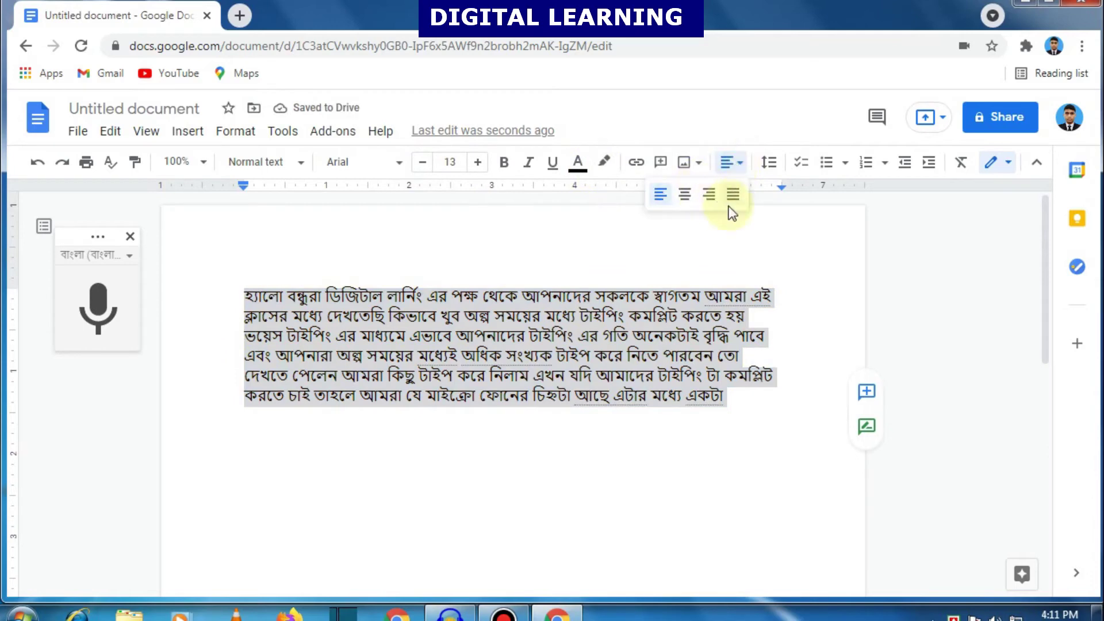
{"action": "left_click", "coordinate": [733, 195]}
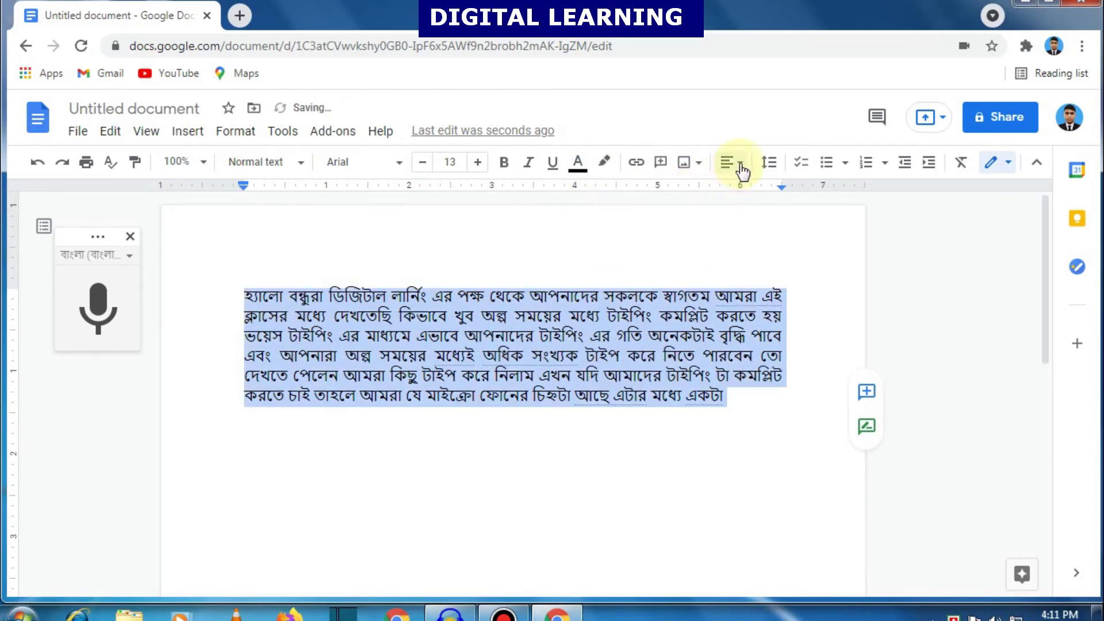
{"action": "left_click", "coordinate": [733, 408]}
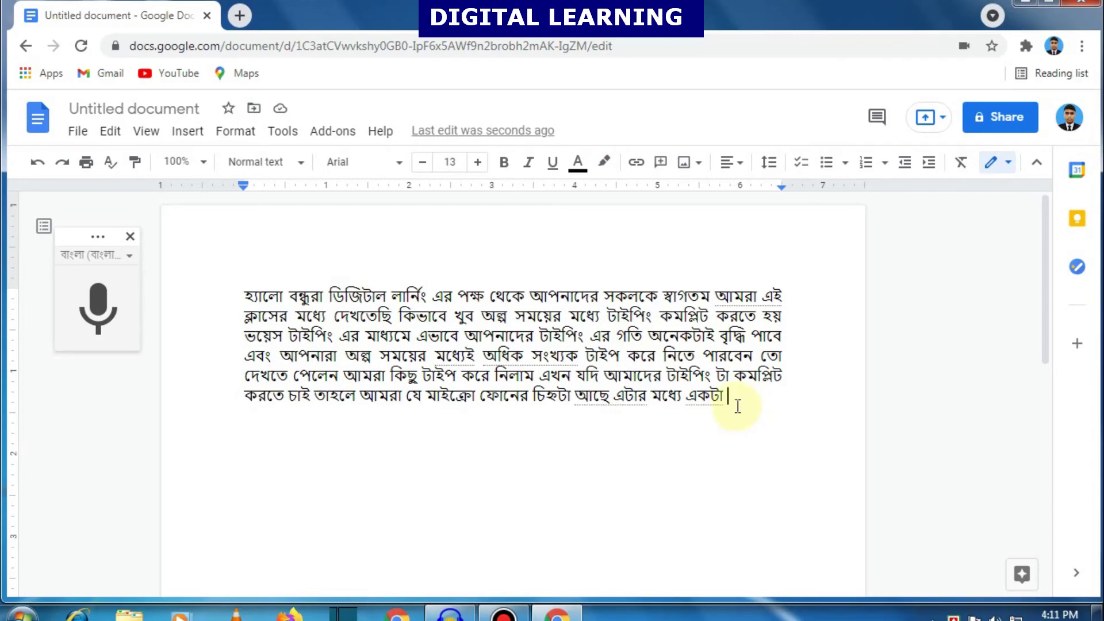
Change the voice typing language to English (United States).
{"action": "left_click", "coordinate": [131, 256]}
{"action": "scroll", "coordinate": [140, 382], "scroll_direction": "down", "scroll_amount": 5}
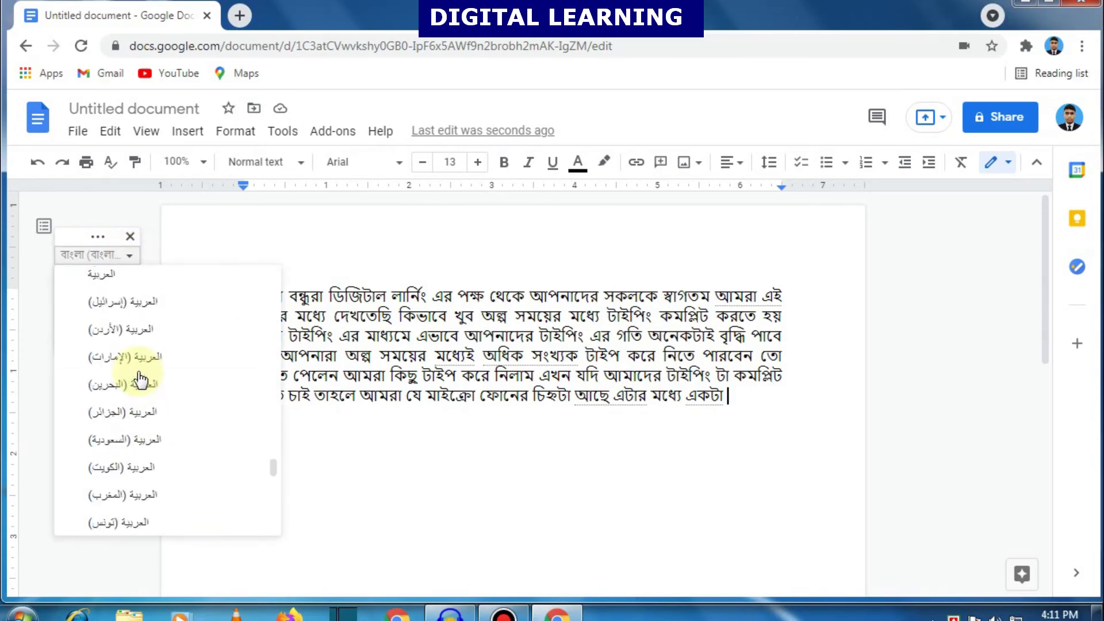
{"action": "scroll", "coordinate": [141, 379], "scroll_direction": "up", "scroll_amount": 15}
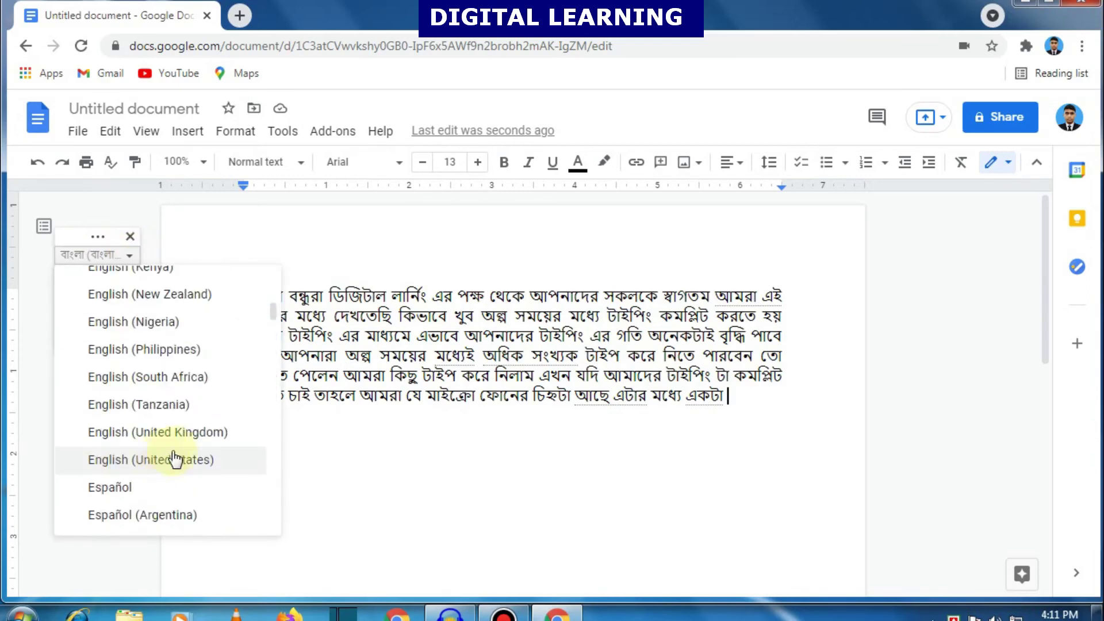
{"action": "left_click", "coordinate": [208, 462]}
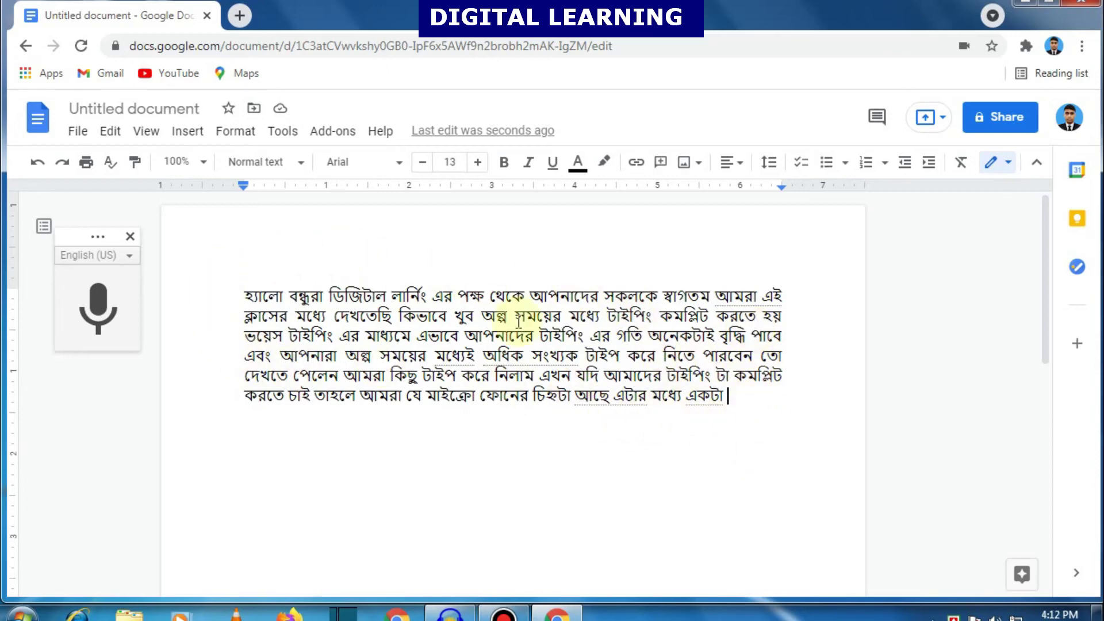
{"action": "left_click", "coordinate": [734, 402]}
{"action": "left_click_drag", "start_coordinate": [735, 402], "coordinate": [290, 296]}
{"action": "left_click", "coordinate": [735, 402]}
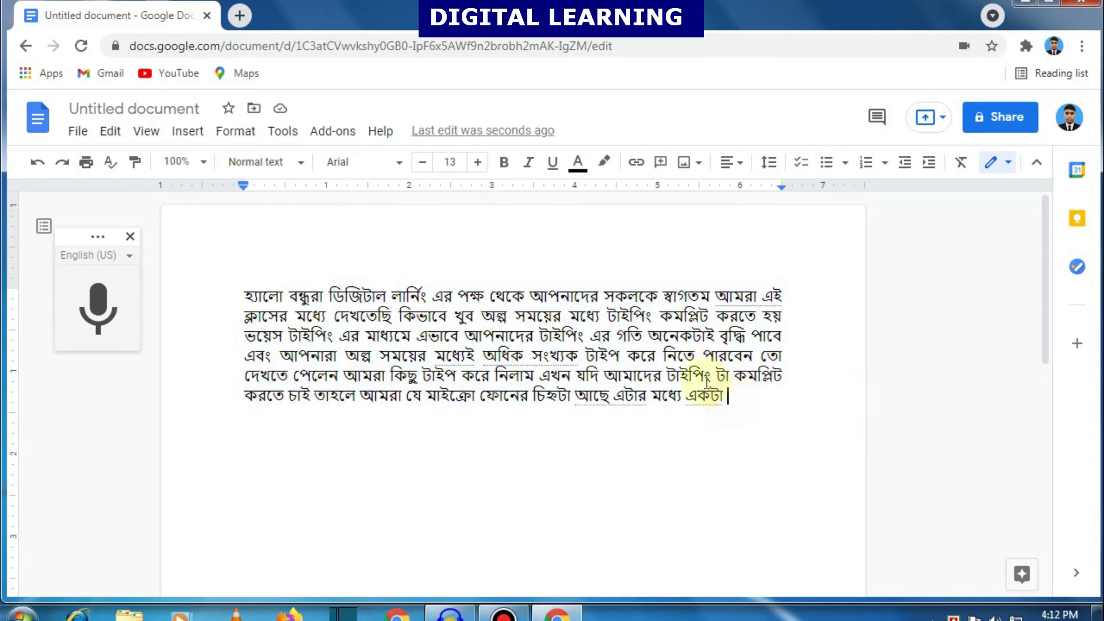
Examine the file formats offered for downloading the document, without choosing any of them.
{"action": "left_click", "coordinate": [85, 136]}
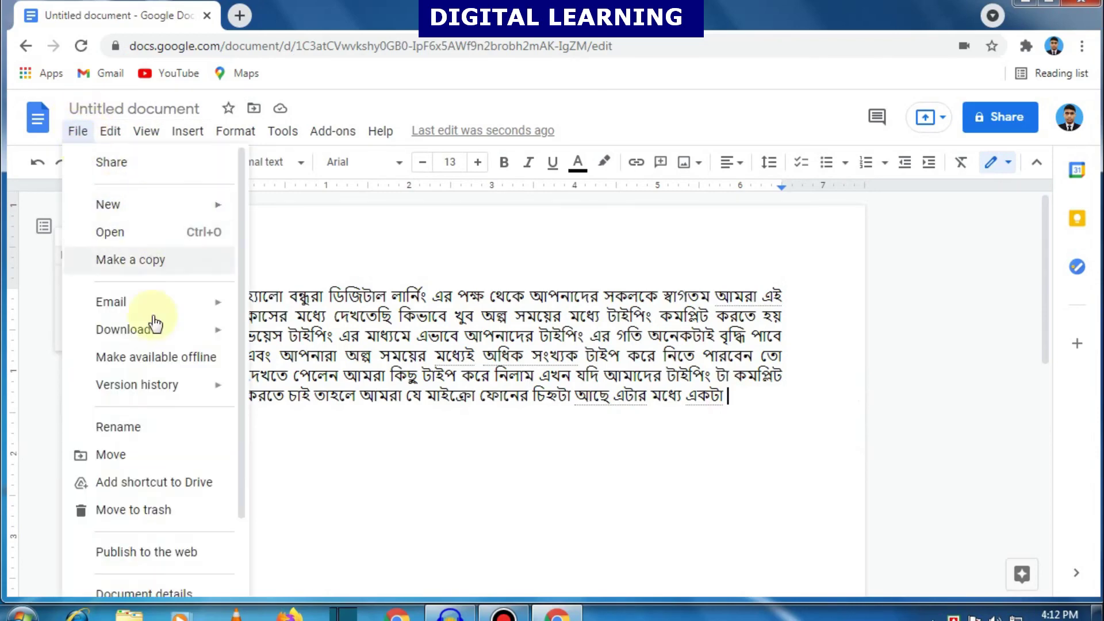
{"action": "scroll", "coordinate": [155, 325], "scroll_direction": "down", "scroll_amount": 2}
{"action": "mouse_move", "coordinate": [180, 241]}
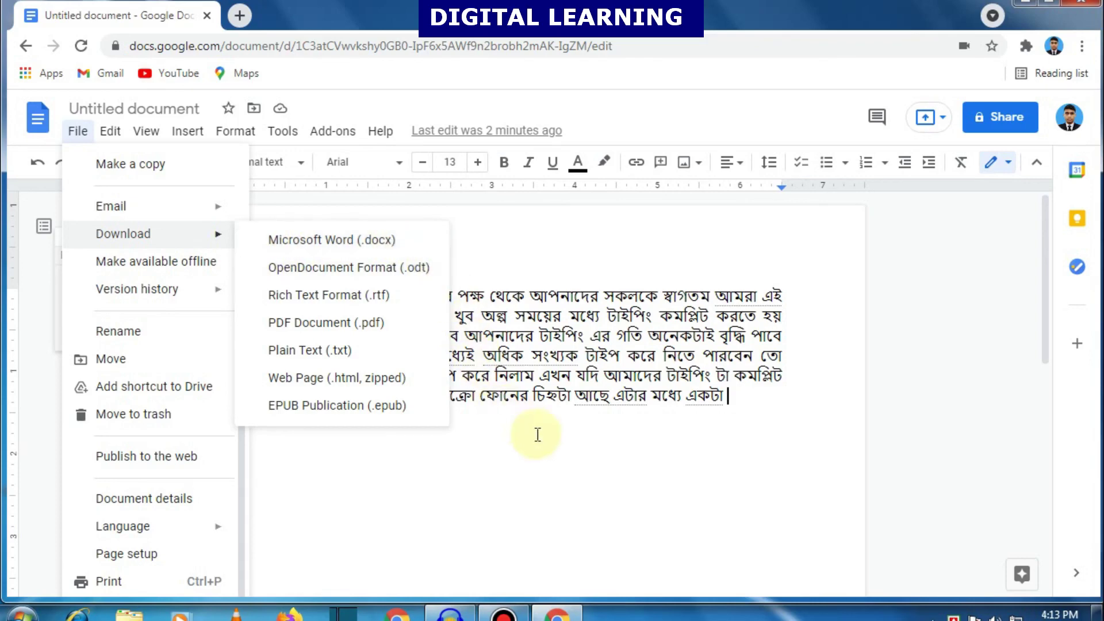
{"action": "left_click", "coordinate": [558, 445]}
{"action": "left_click", "coordinate": [743, 412]}
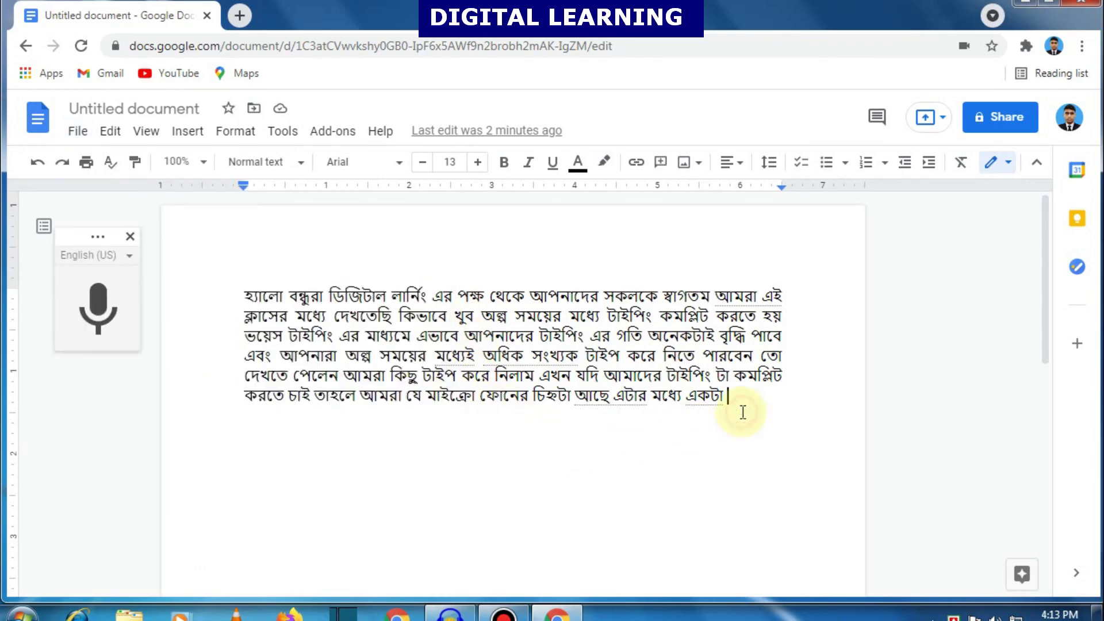